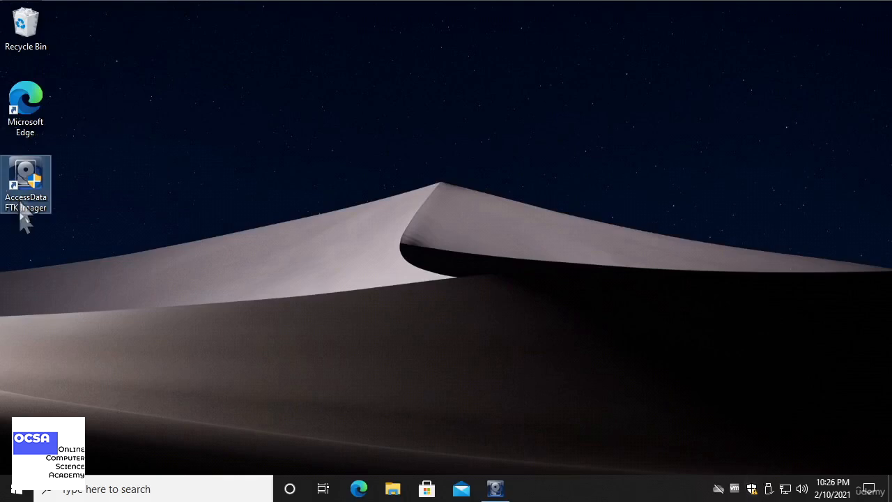
Launch AccessData FTK Imager with permission to make changes and start creating a disk image.
double_click(23, 185)
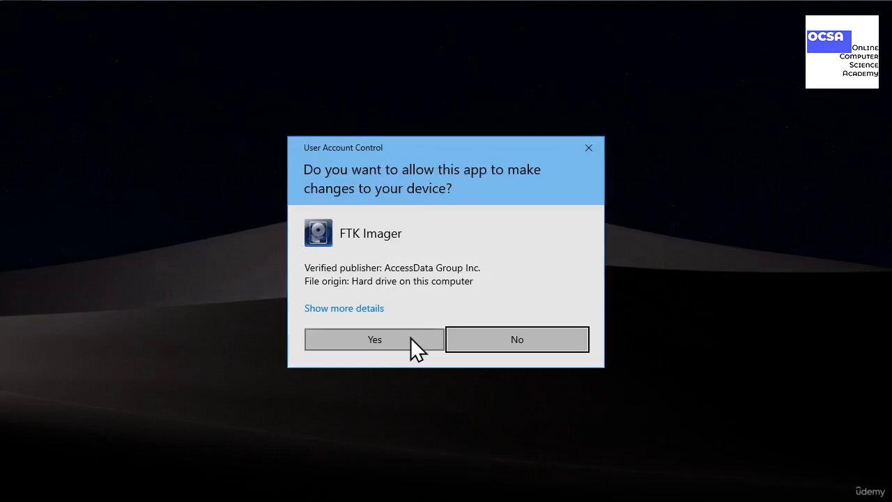
left_click(411, 337)
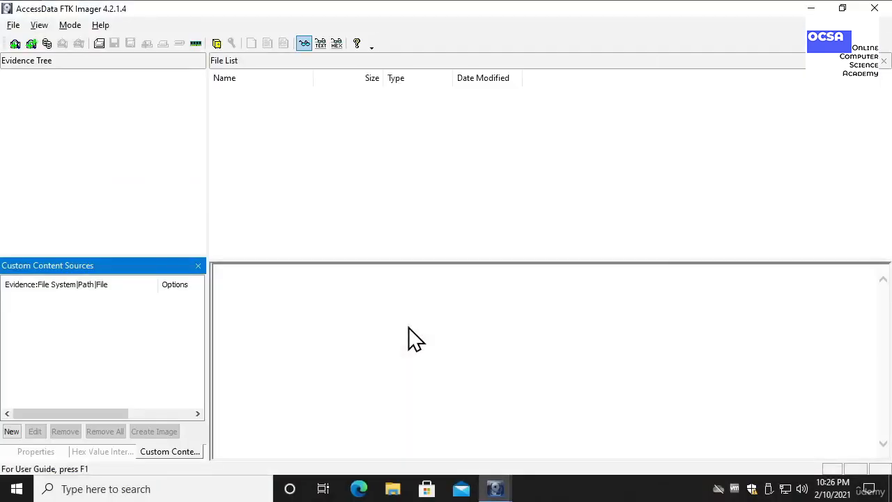
left_click(14, 26)
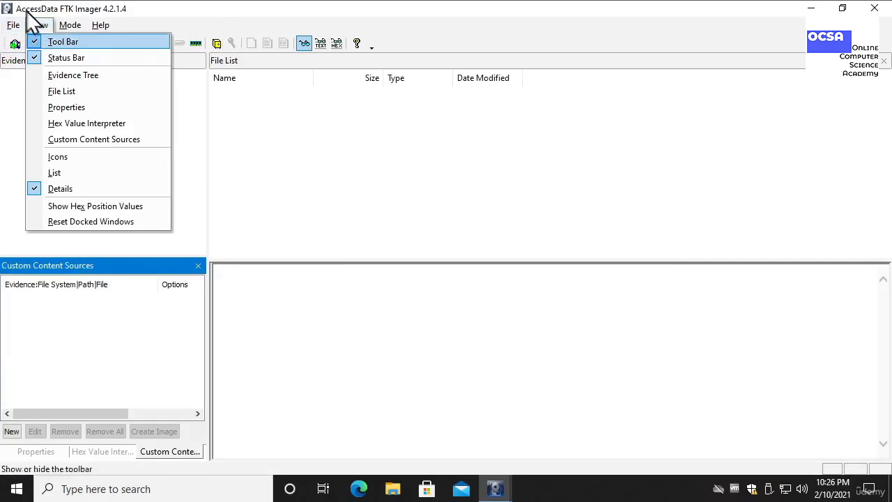
left_click(24, 23)
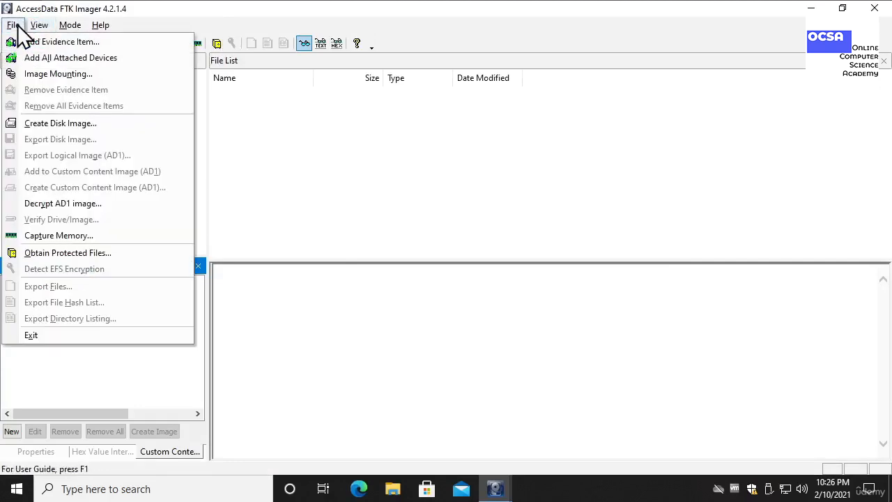
left_click(43, 123)
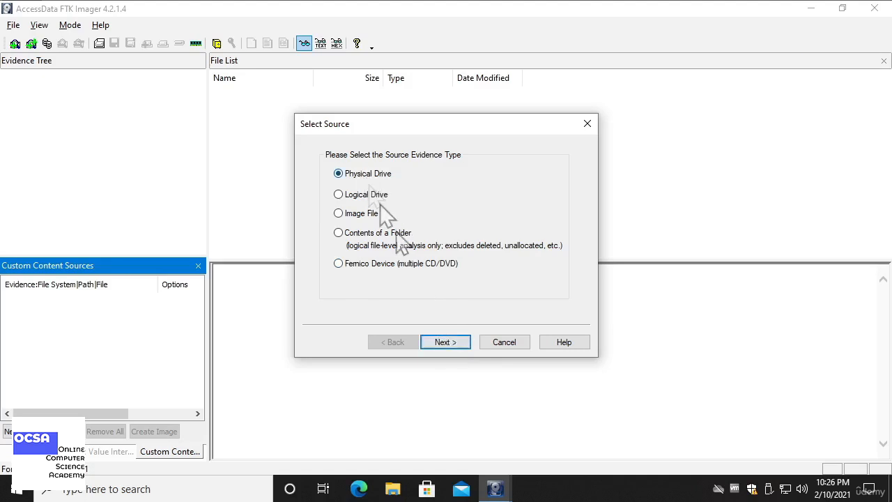
Choose a physical drive as the evidence source and select the 5GB SCSI disk PHYSICALDRIVE1 over the 32GB NVMe disk.
left_click(440, 342)
left_click(457, 200)
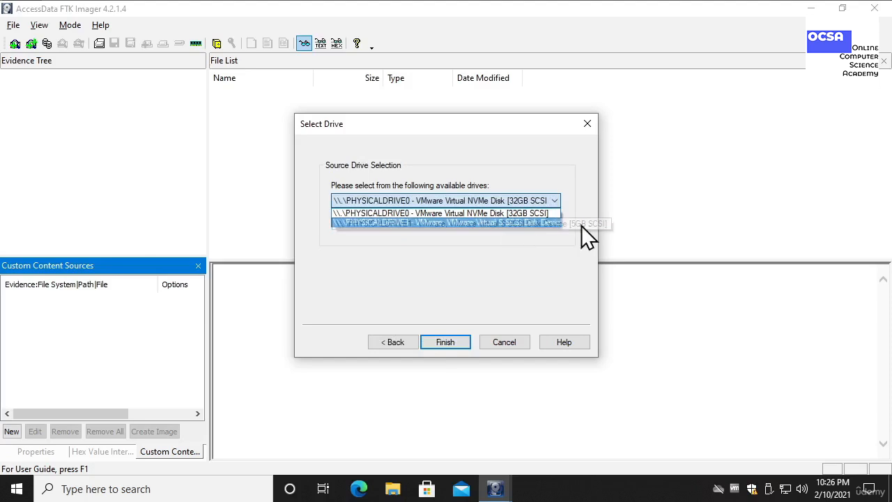
left_click(505, 223)
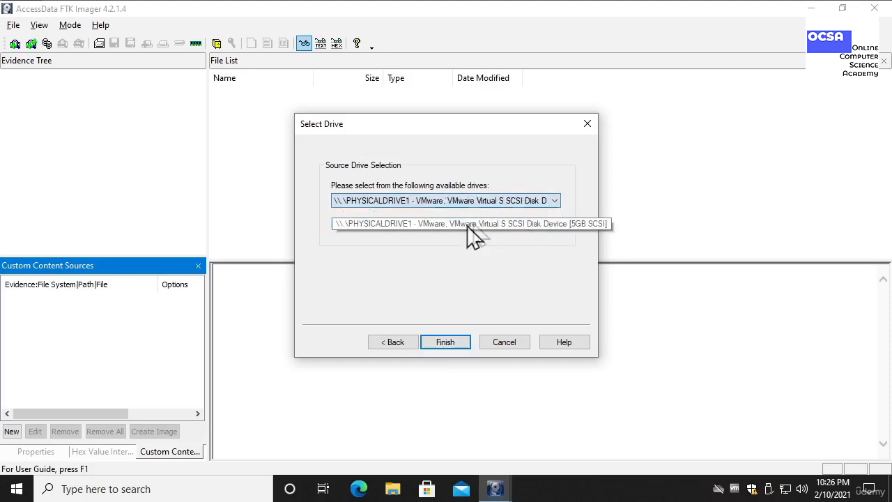
left_click(532, 211)
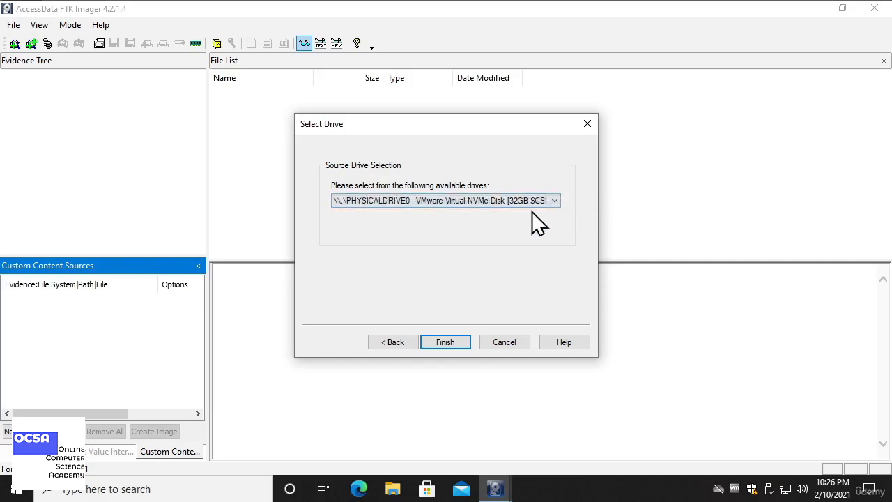
left_click(523, 199)
left_click(517, 223)
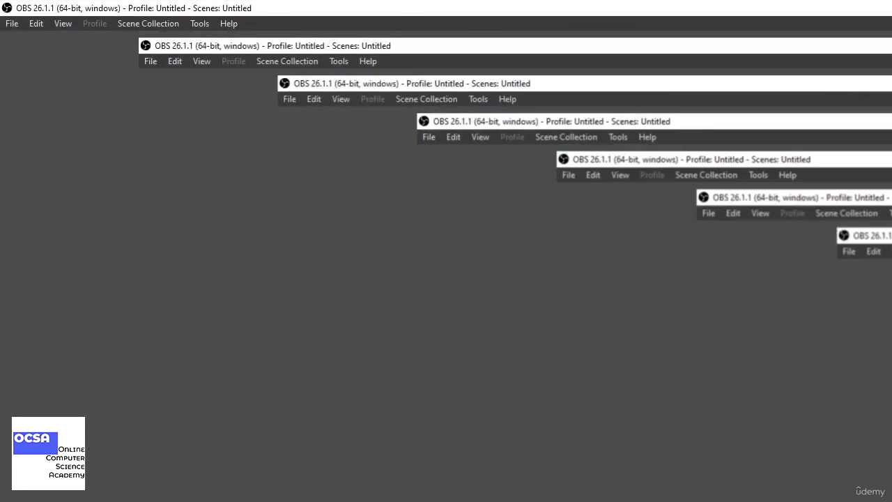
Switch to VMware Player's virtual machine settings and examine the details of the NVMe and SCSI hard disks.
left_click_drag(655, 445, 478, 338)
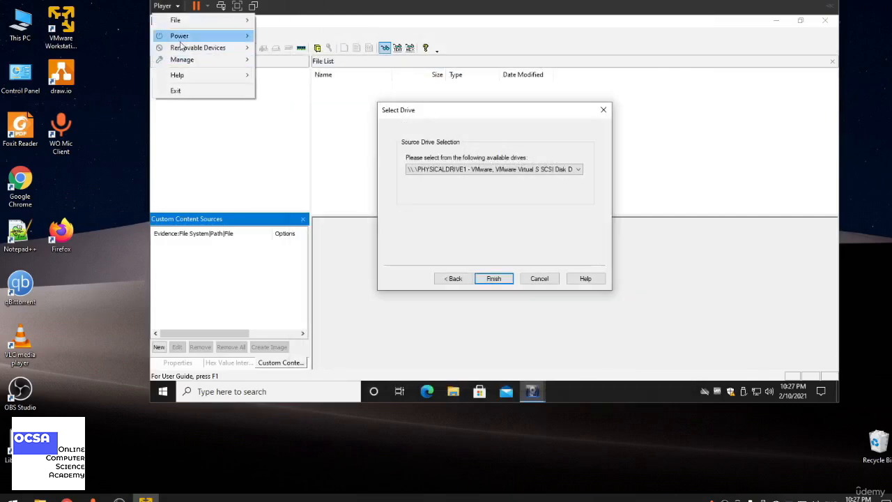
mouse_move(236, 60)
left_click(300, 86)
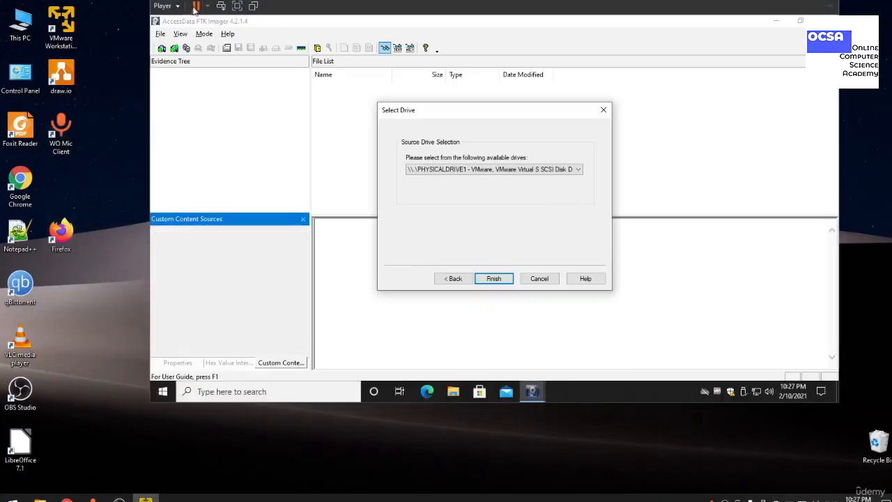
left_click(164, 6)
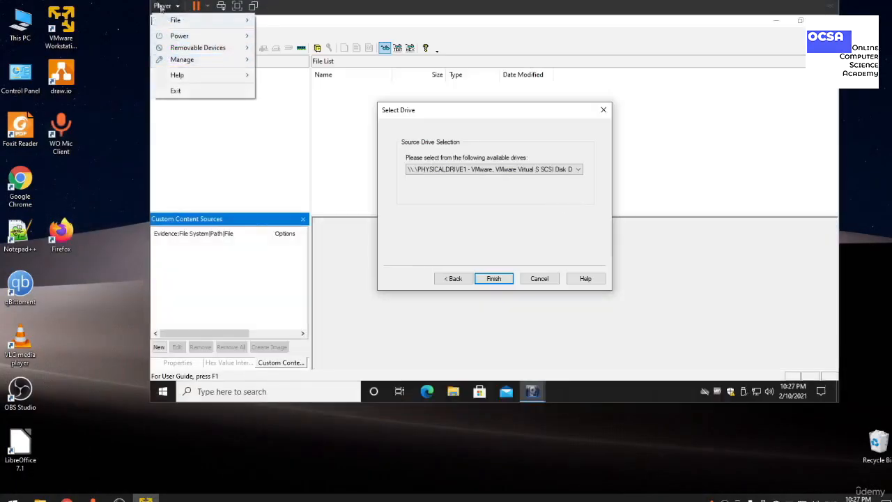
mouse_move(189, 60)
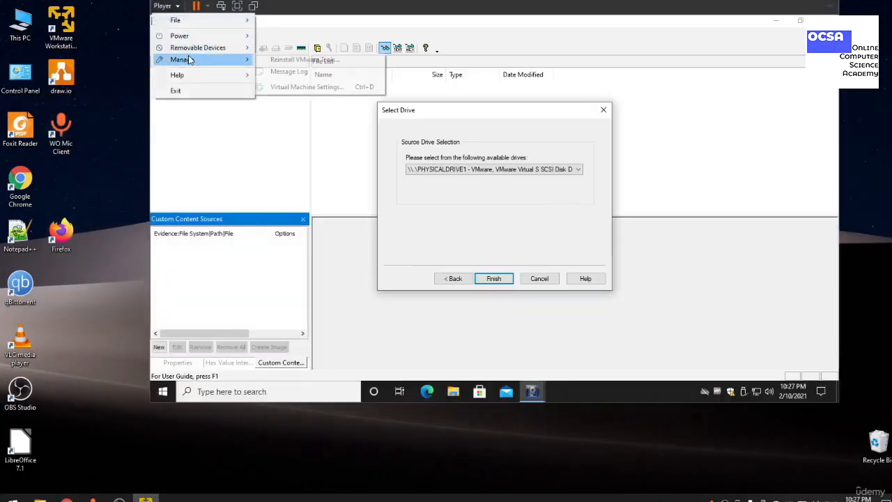
left_click(306, 86)
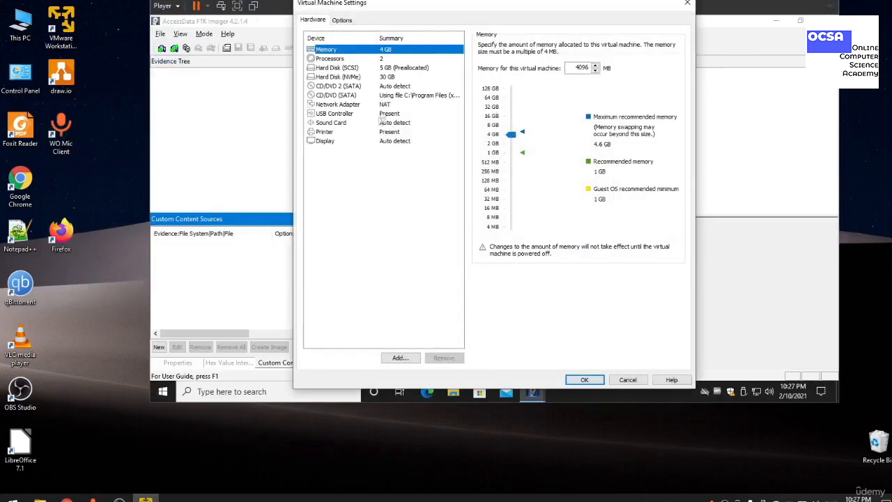
left_click(324, 77)
left_click(412, 68)
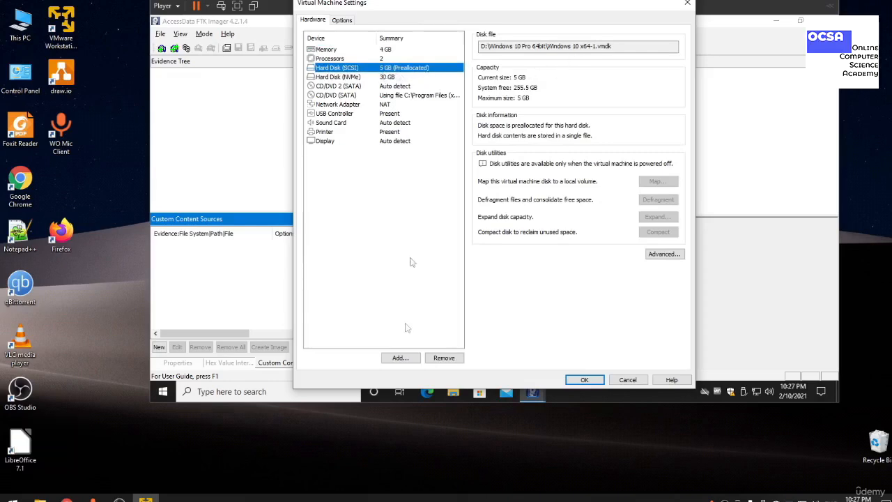
Go through adding a new 5 GB SCSI virtual hard disk with all space allocated now, split into multiple files under the proposed file name.
left_click(401, 359)
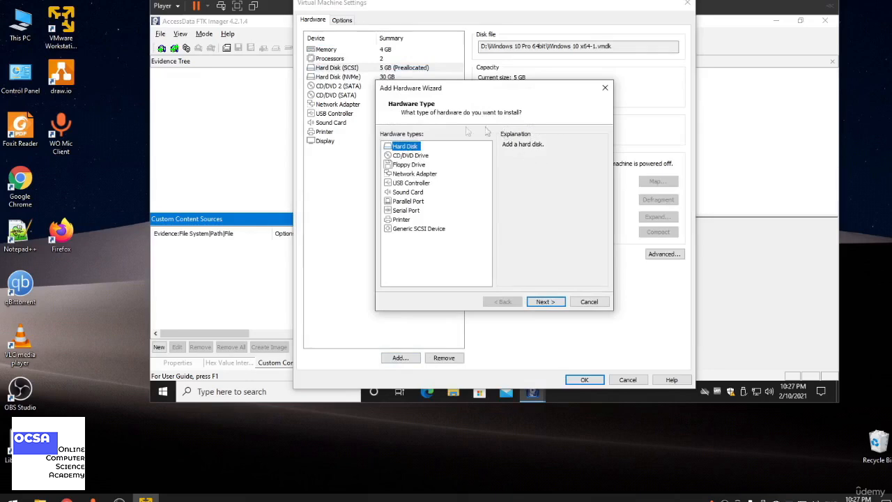
left_click(546, 301)
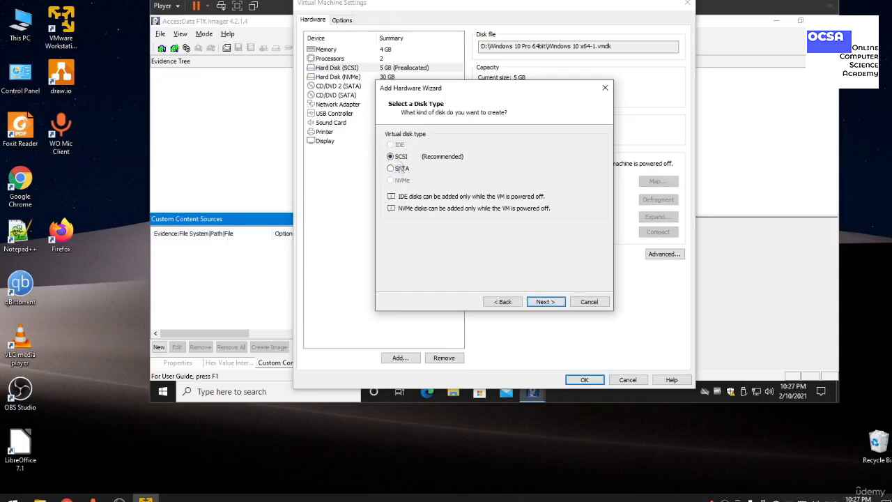
left_click(542, 302)
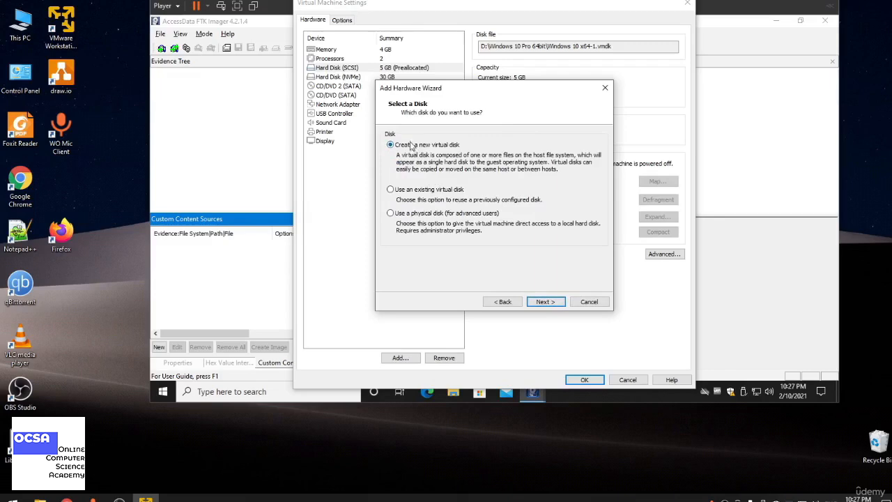
left_click(543, 302)
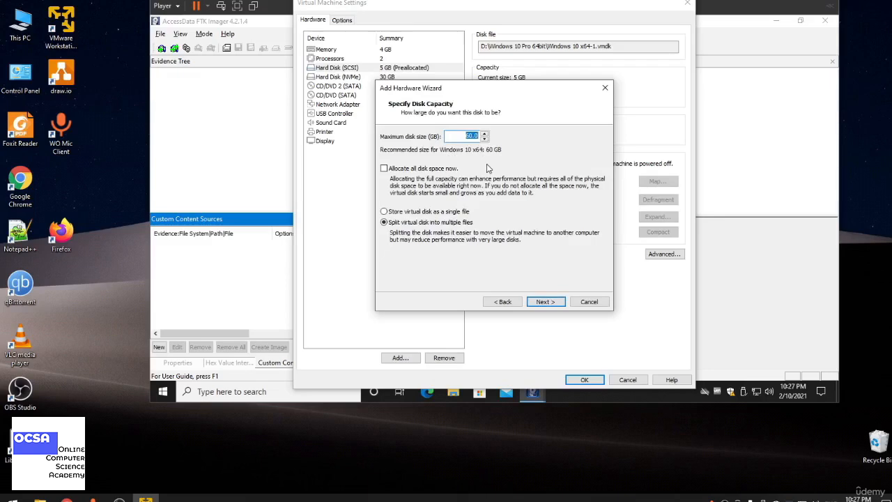
type("5")
left_click(384, 168)
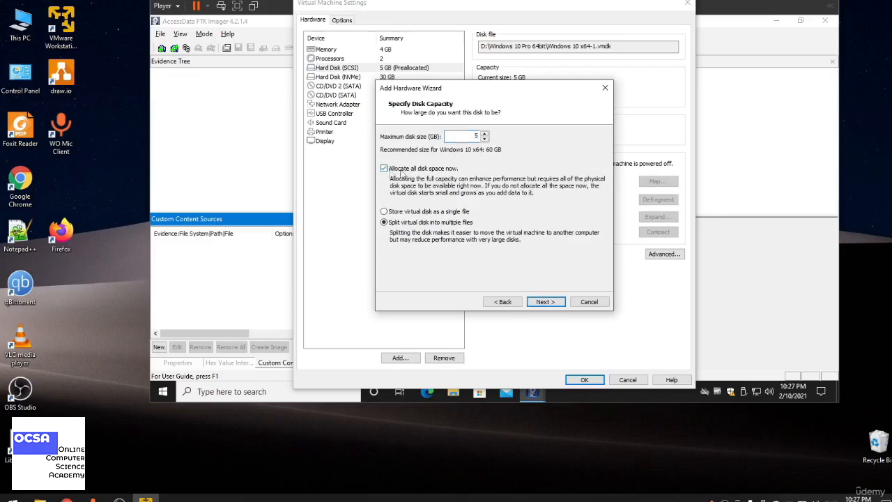
left_click(544, 302)
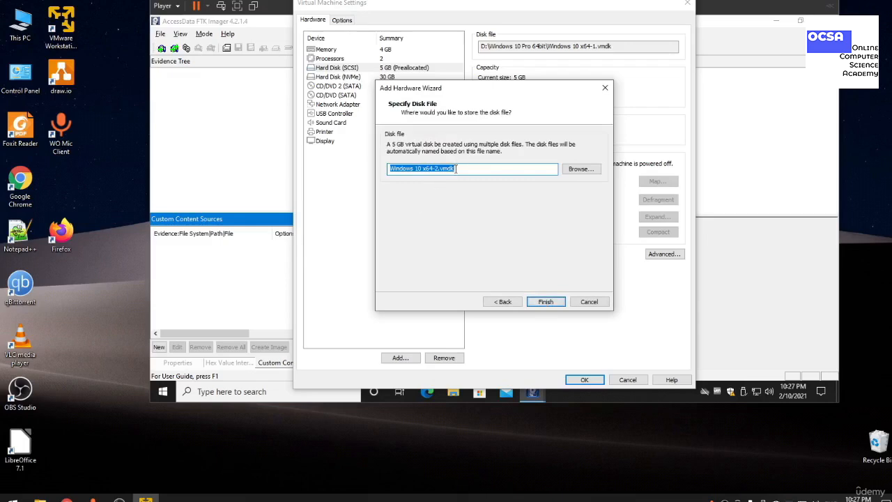
left_click(546, 303)
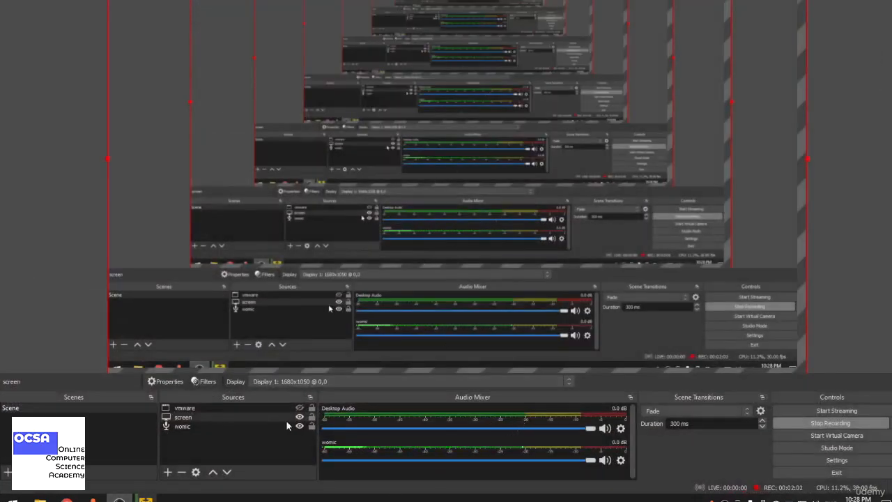
Inspect Disk 1 in the guest's Disk Management, then close that window.
left_click(299, 408)
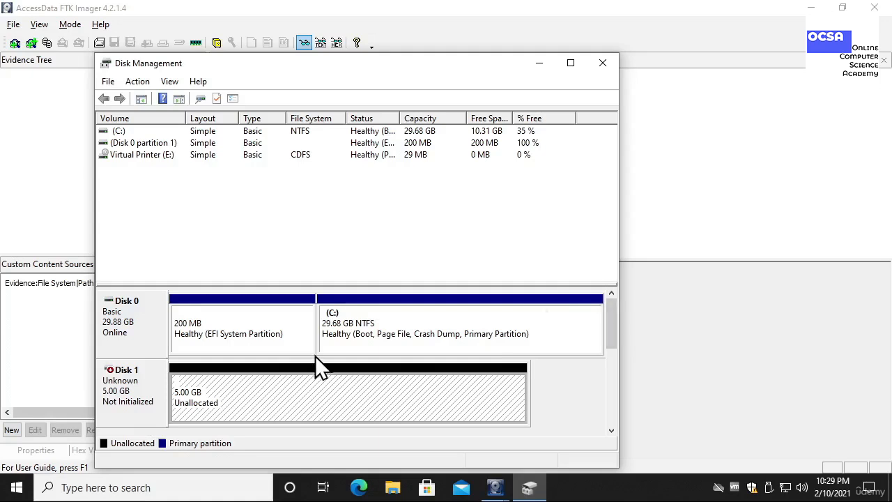
left_click(110, 371)
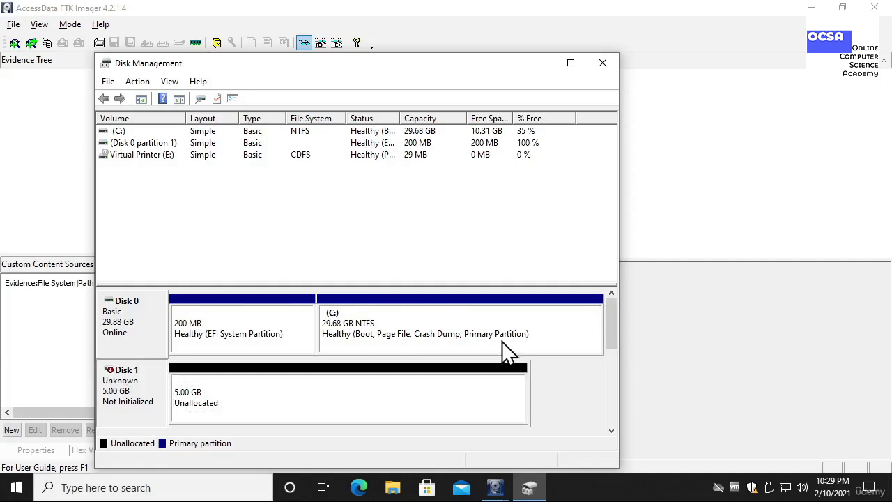
scroll(439, 376, "down", 1)
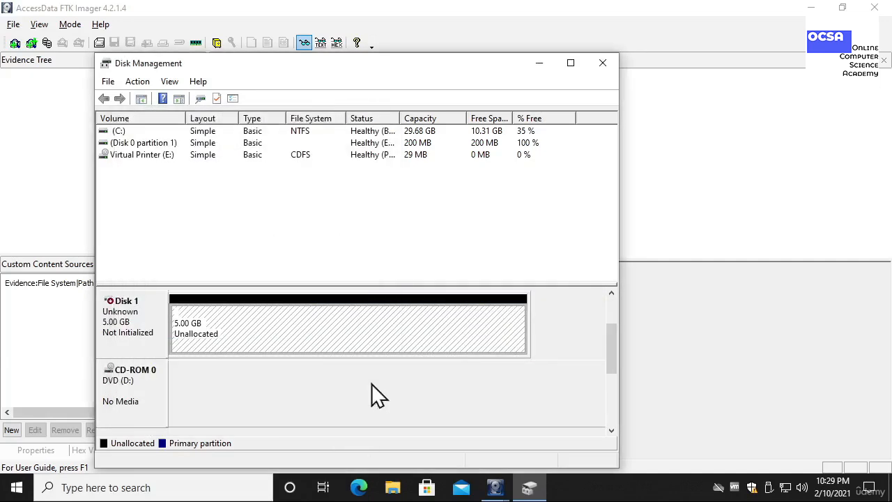
left_click(602, 63)
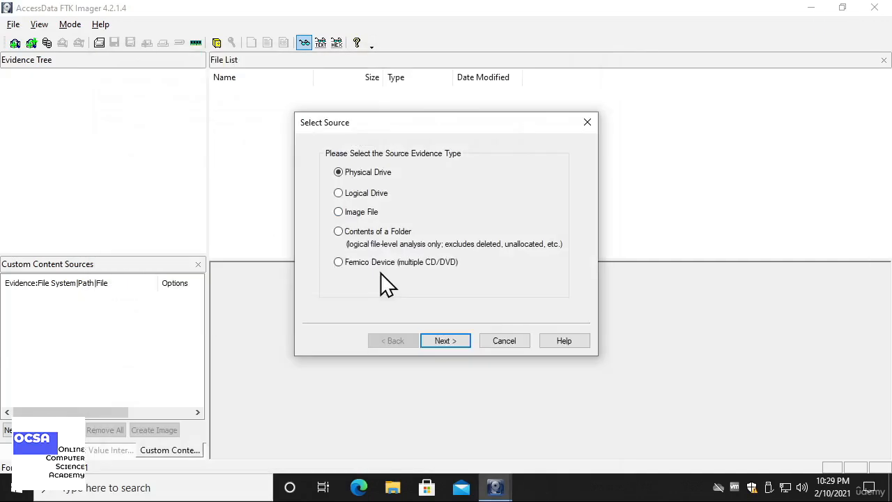
Set the image source to a physical drive and confirm \\.\PHYSICALDRIVE1, the 5GB VMware Virtual S SCSI disk.
left_click(453, 341)
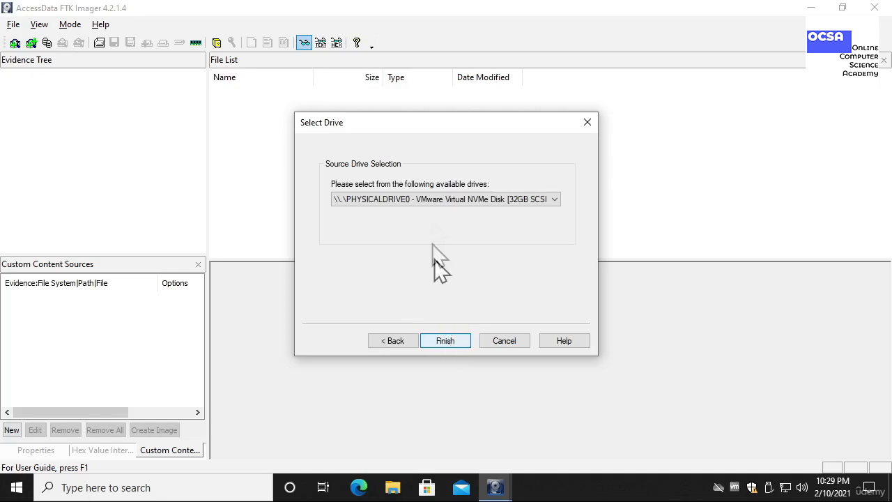
left_click(430, 200)
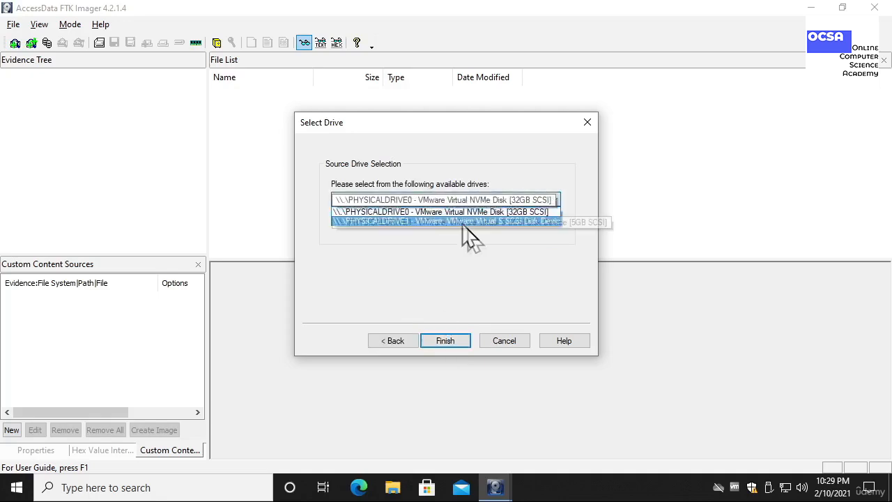
left_click(556, 222)
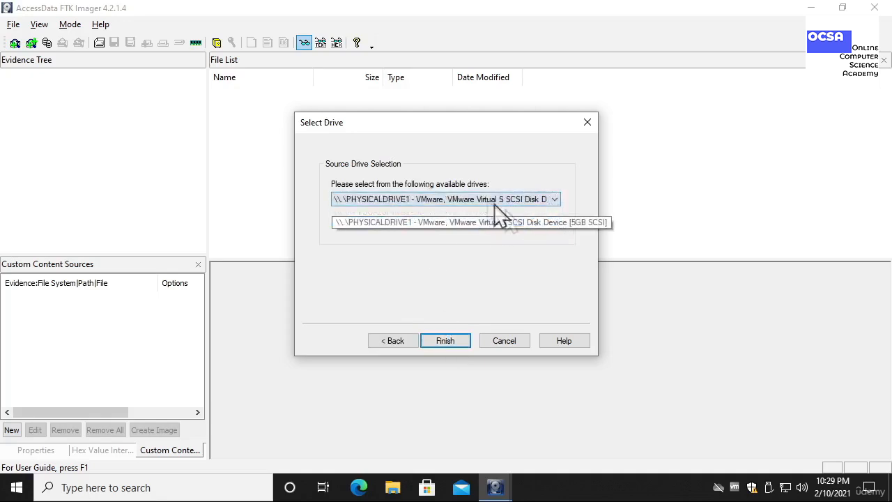
left_click(446, 341)
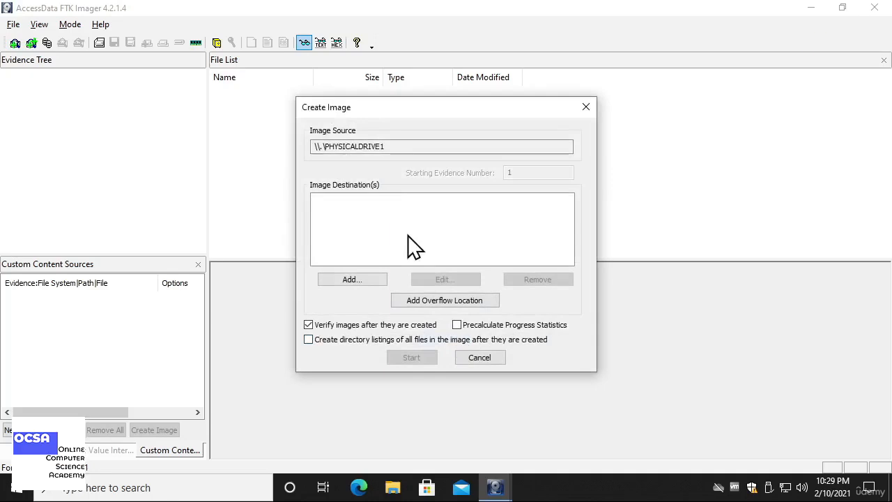
Add an image destination that uses the Raw (dd) image type.
left_click(341, 277)
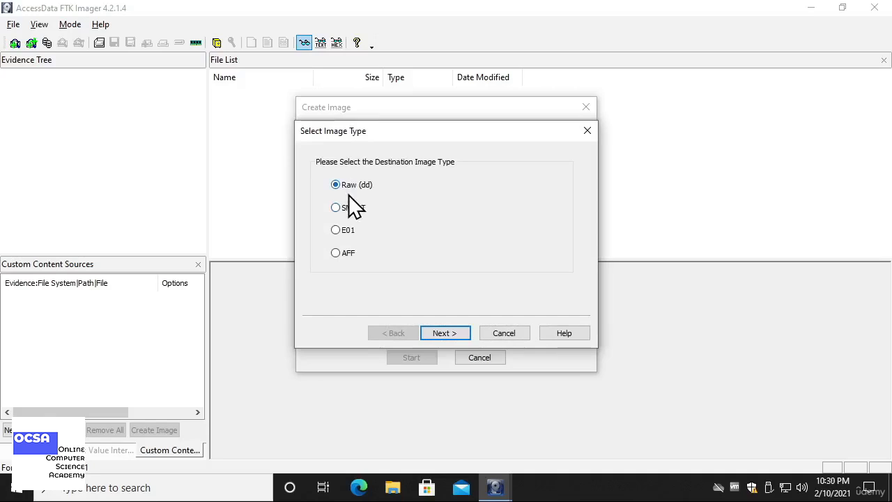
key("Return")
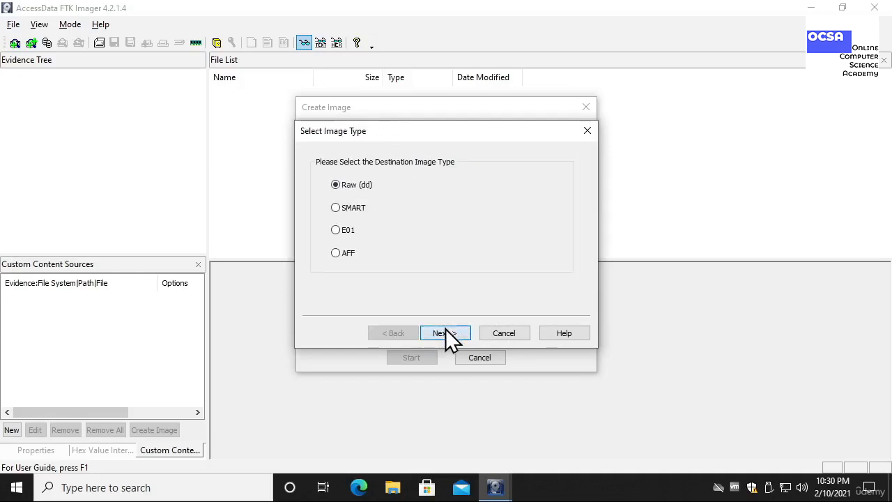
left_click(445, 328)
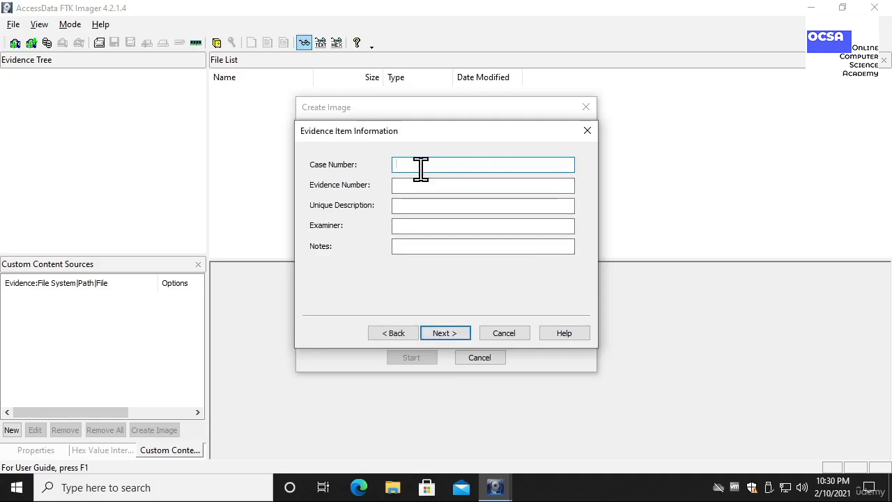
Enter N001 as the case number and Evidence 002 as the evidence number in the evidence item information.
type("N001")
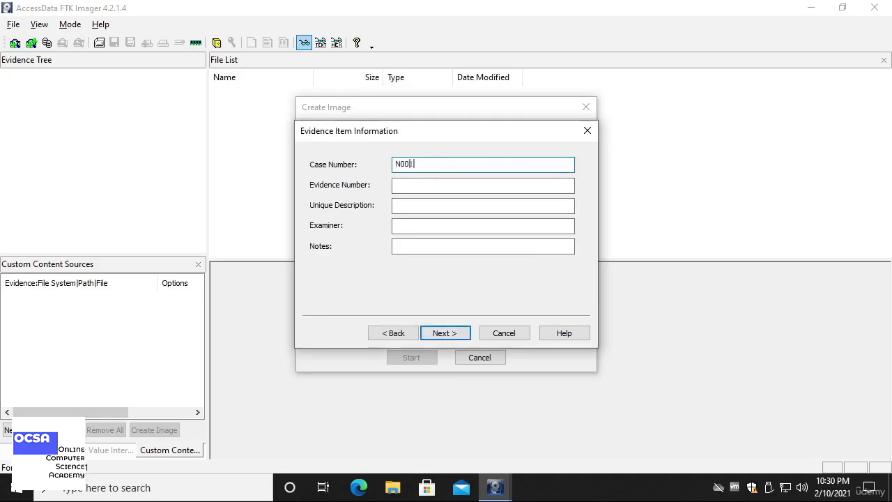
key("Tab")
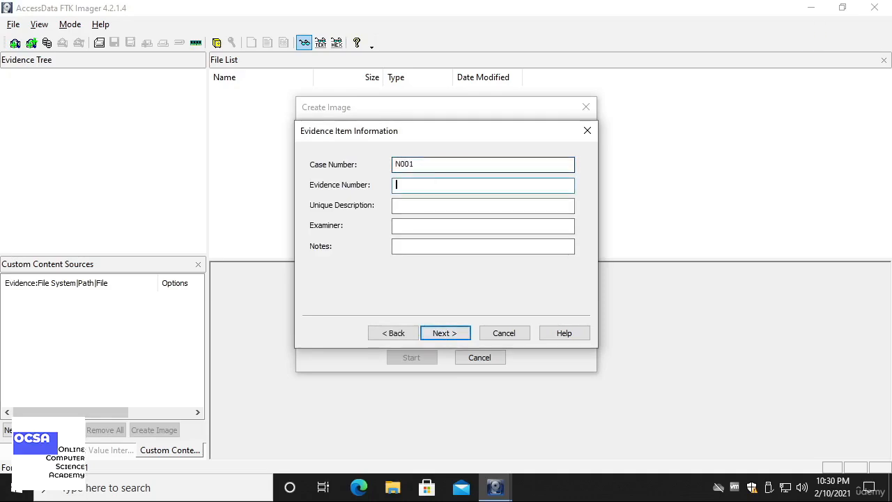
type("000")
key("BackSpace")
key("BackSpace")
type("001")
key("shift+Home")
type("Evidence 002")
key("Tab")
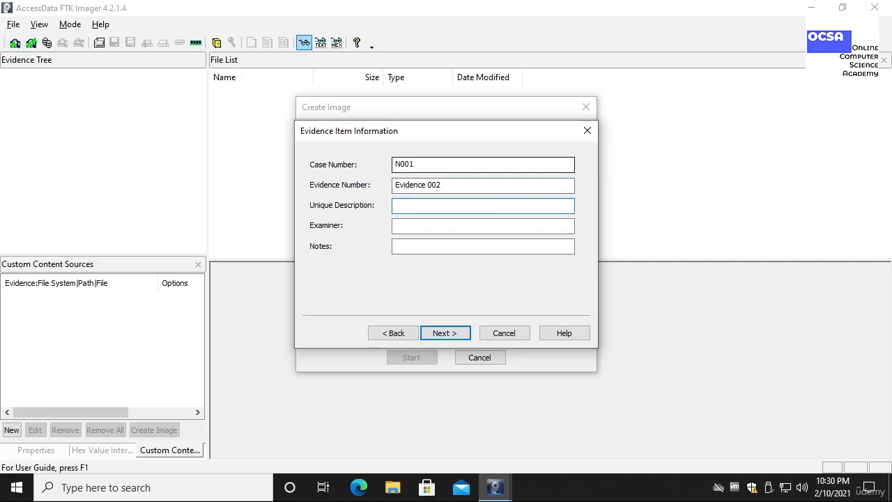
Enter the unique description "Deleted files Image", the examiner's name and the note "Text", and continue to the image destination.
type("Hidden")
key("shift+Home")
key("BackSpace")
type("Deleted files Image")
key("Tab")
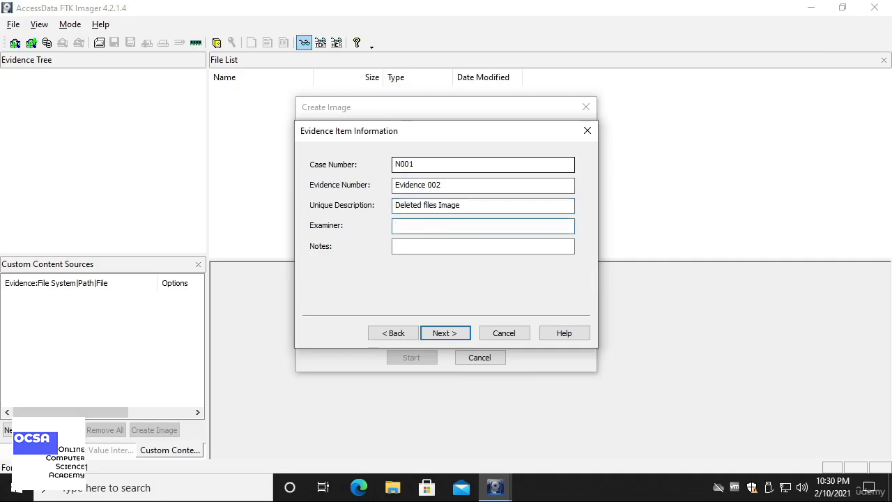
type("Tayfun M")
key("Tab")
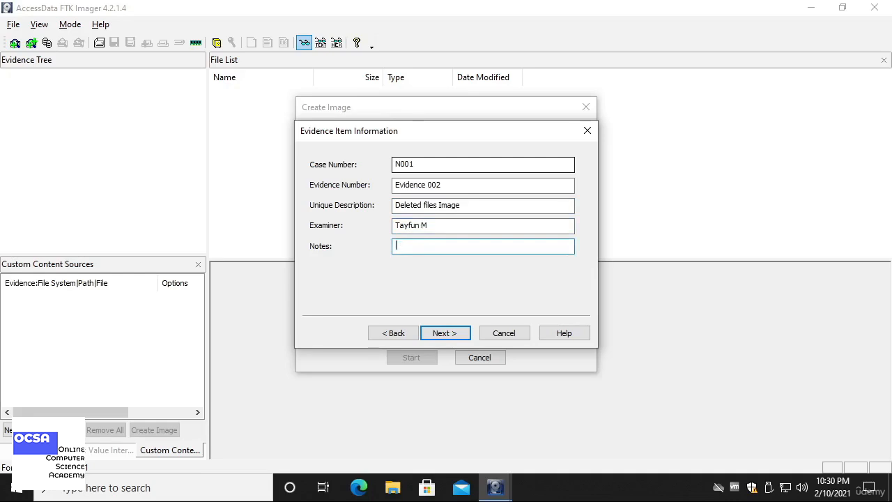
type("Tex")
type("t")
key("Return")
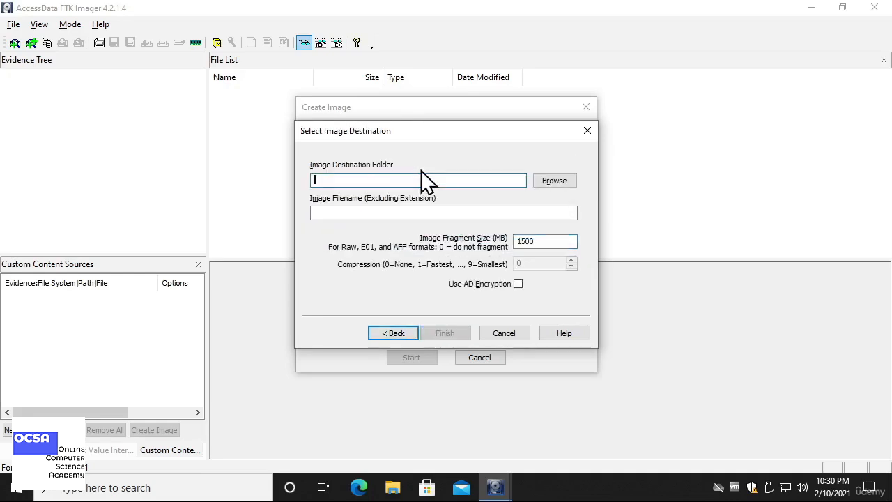
Choose the Desktop folder under This PC as the image destination folder.
left_click(551, 182)
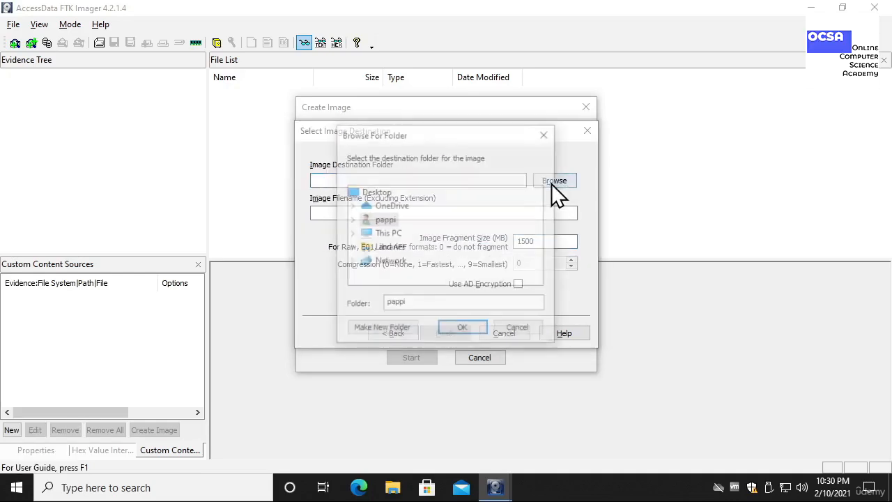
left_click(352, 232)
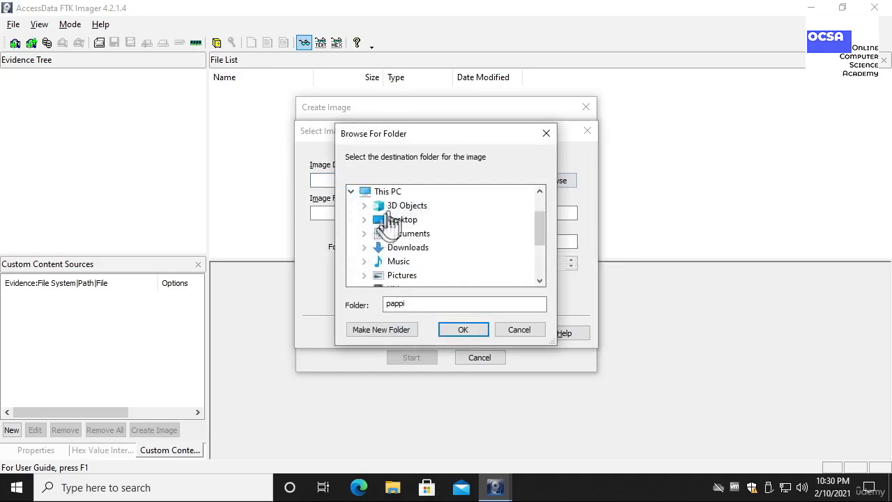
left_click(380, 206)
left_click(389, 220)
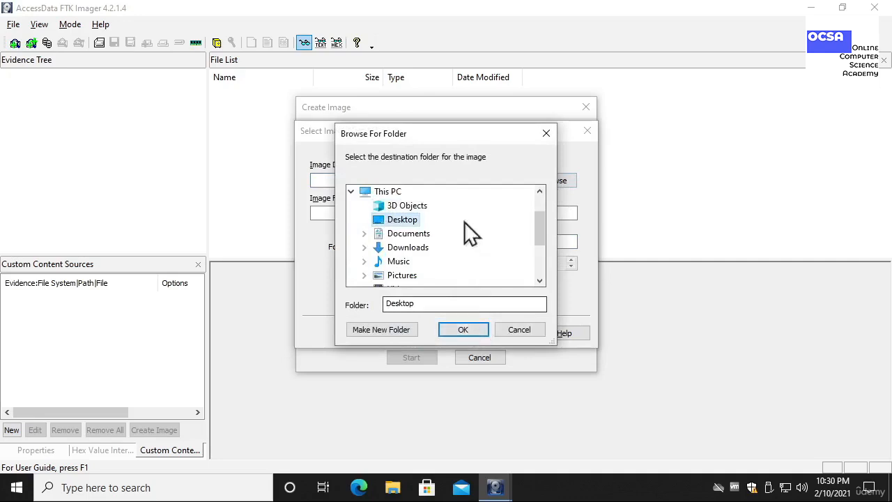
scroll(463, 223, "down", 3)
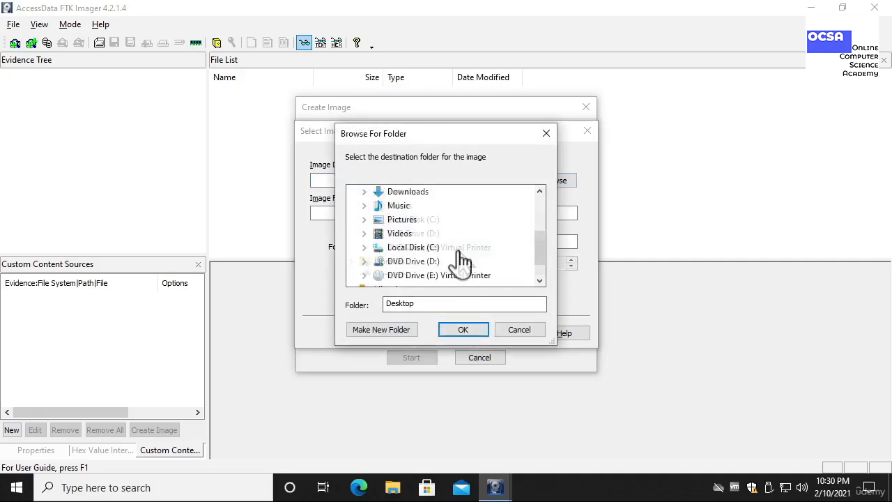
left_click(464, 329)
Name the image file "image", finish the destination with the 1500 MB fragment size, and start creating the image.
left_click(428, 208)
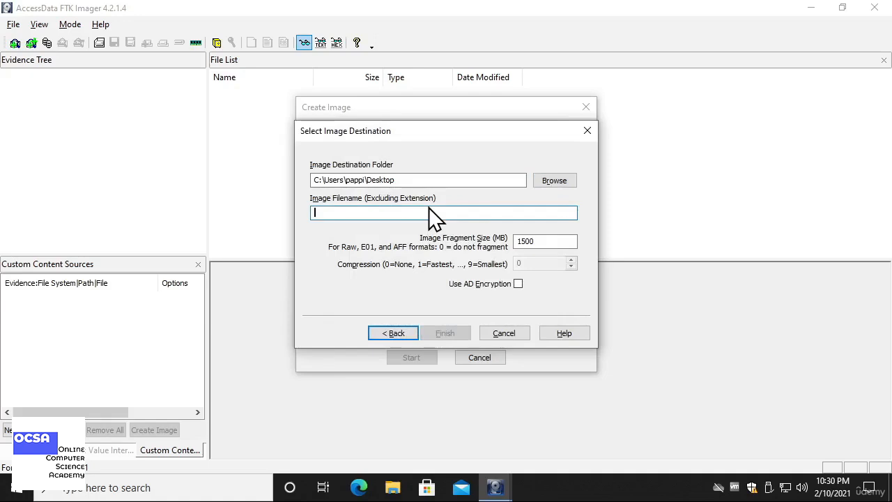
type("image")
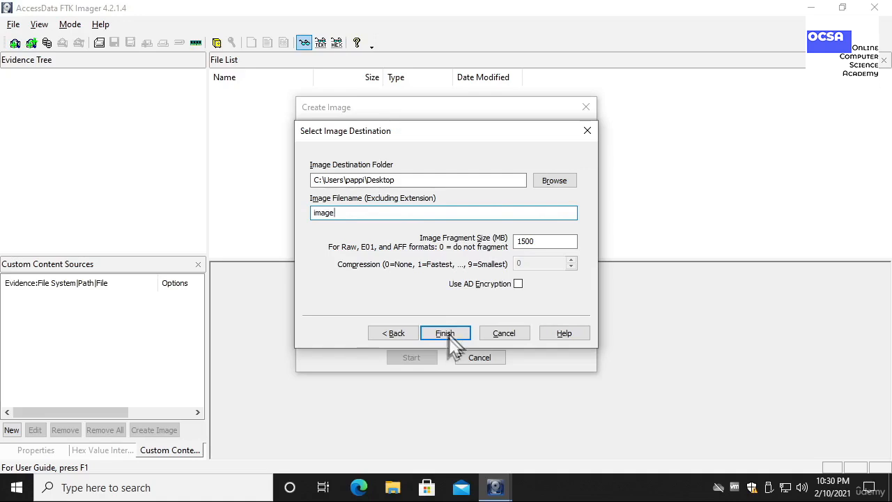
left_click(441, 333)
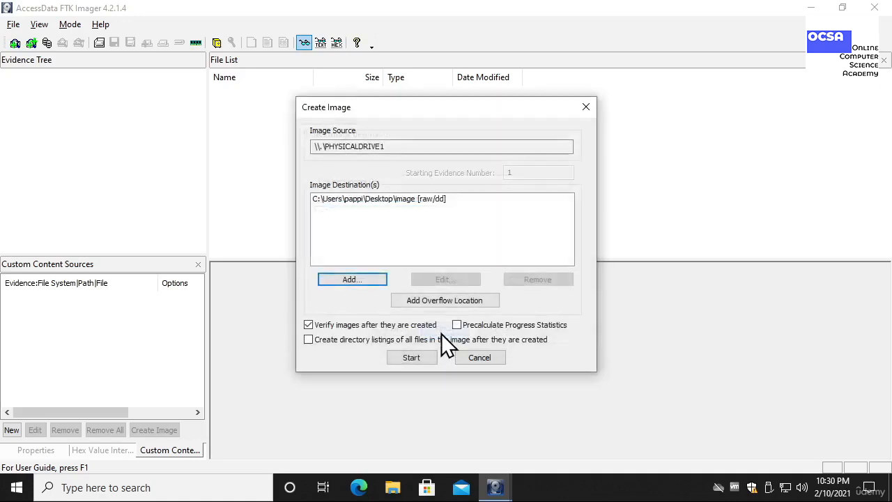
left_click(405, 358)
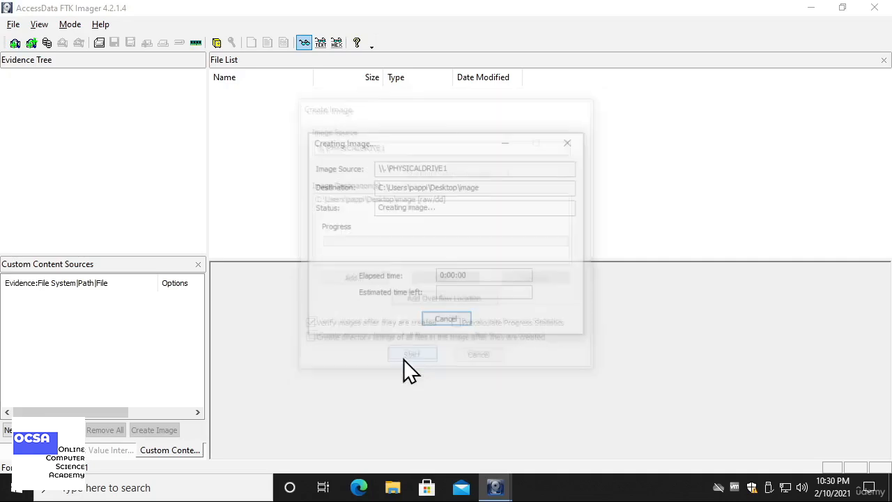
left_click(470, 275)
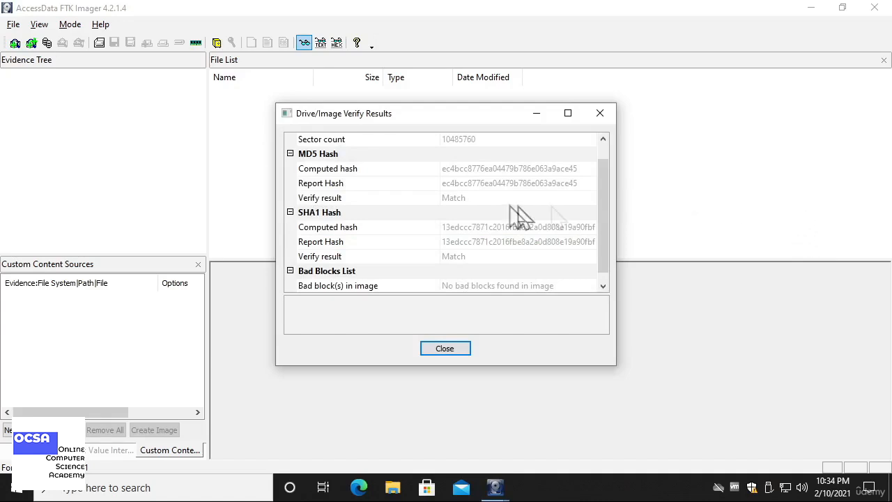
Examine the image name and compare the computed and report MD5 hashes in the verify results.
scroll(519, 215, "up", 2)
left_click(475, 159)
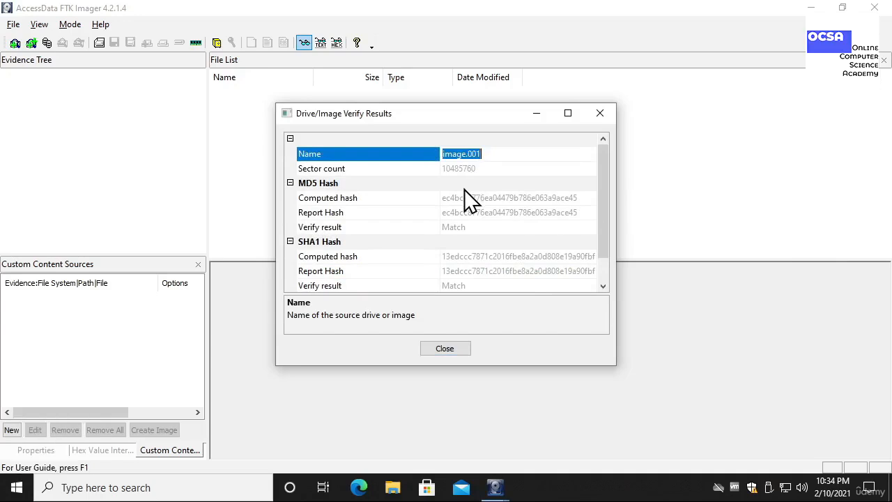
left_click(464, 188)
left_click(357, 198)
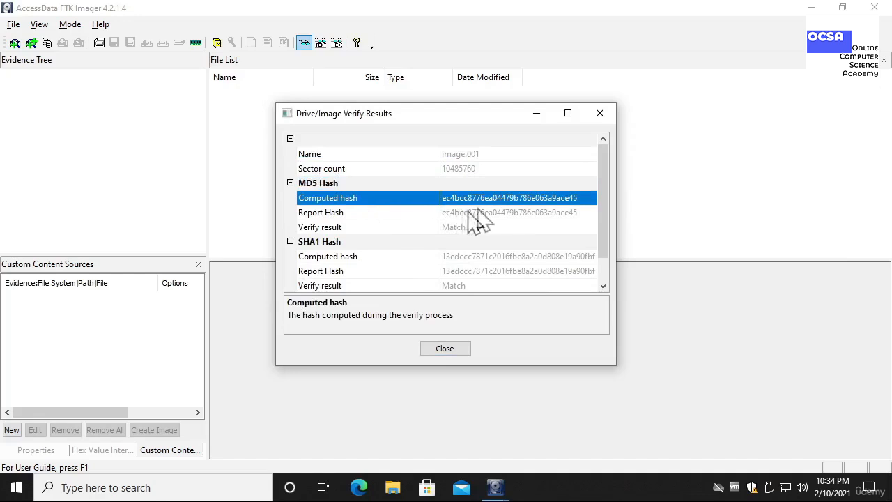
left_click(560, 212)
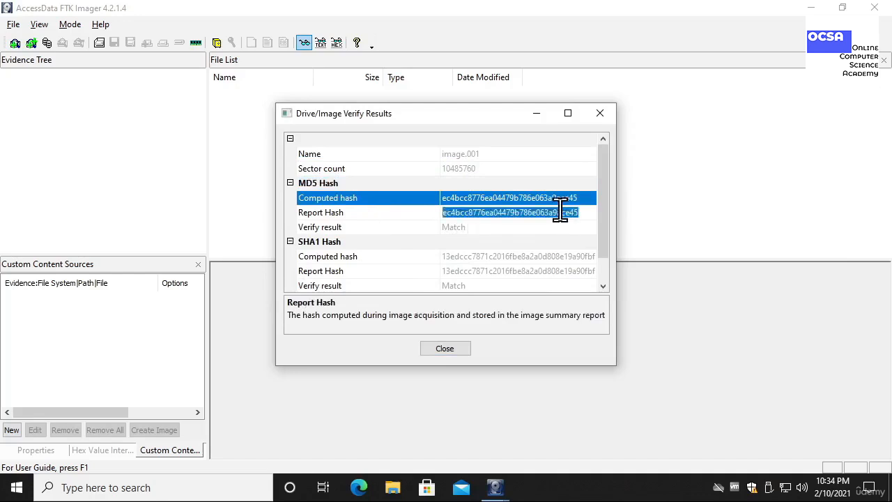
left_click(473, 226)
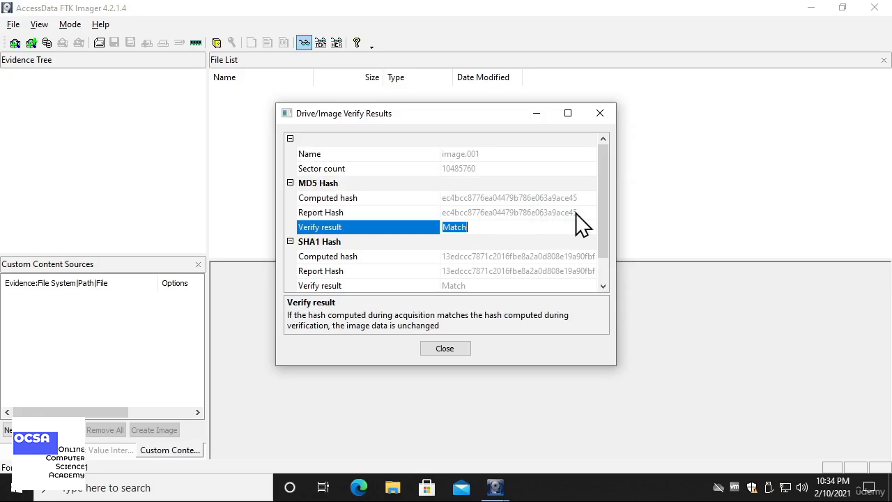
left_click_drag(604, 207, 601, 241)
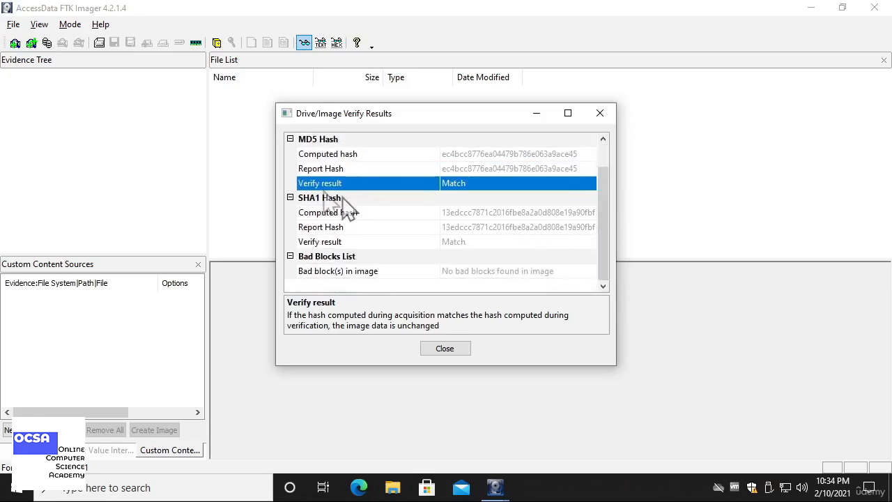
Widen the verify results window and compare the full computed and report SHA1 hashes and their verify result.
left_click(322, 143)
left_click(327, 197)
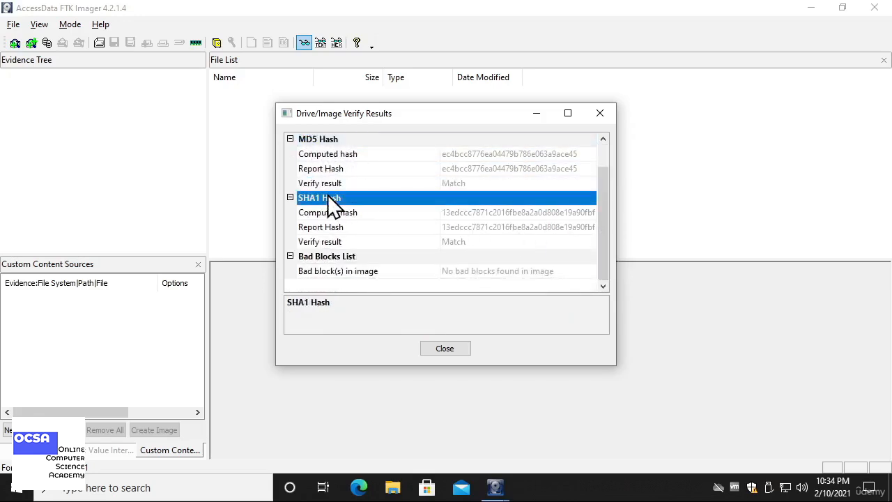
left_click(518, 213)
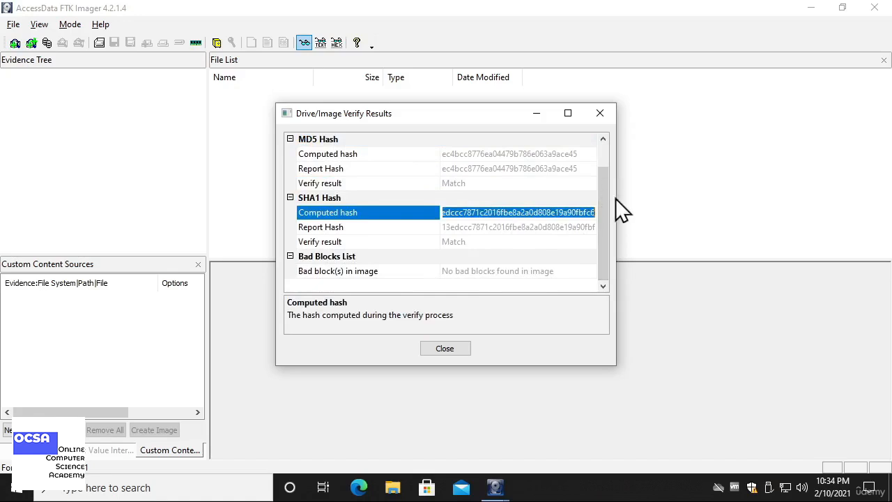
left_click_drag(616, 200, 746, 199)
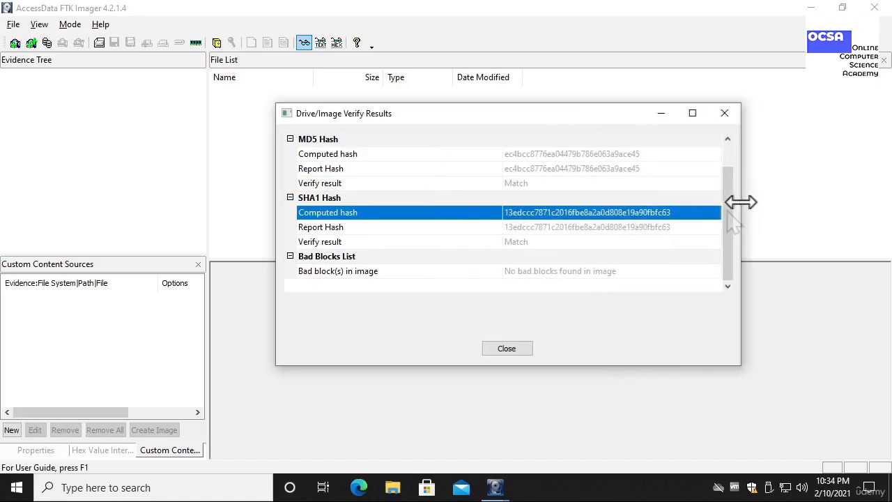
left_click(379, 227)
left_click(375, 242)
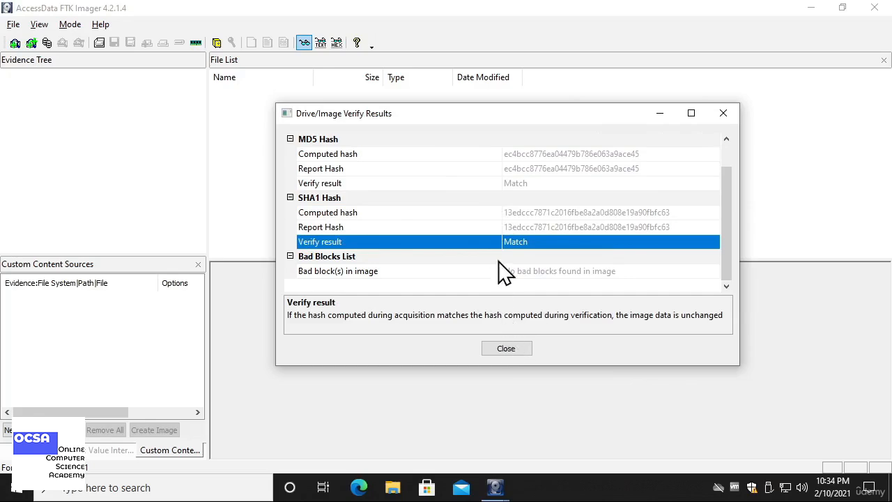
Close the verify results, review the Image Summary, and dismiss the finished imaging dialogs.
left_click(506, 348)
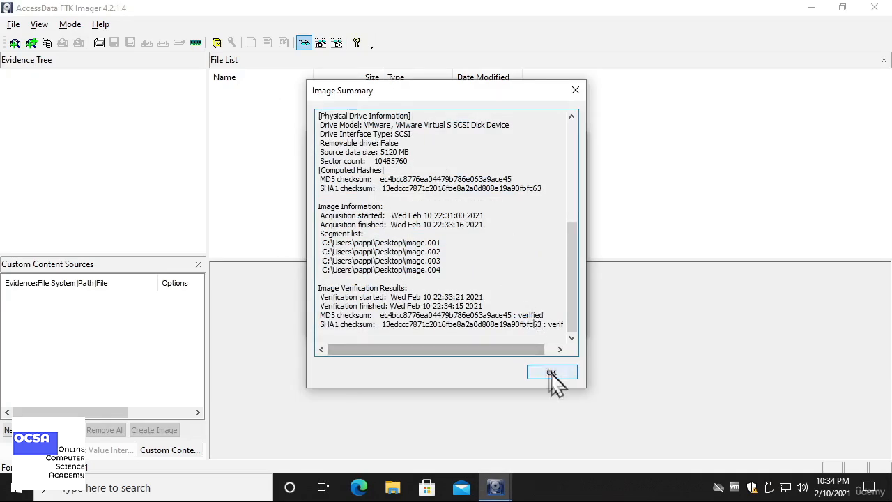
left_click(550, 374)
left_click(447, 321)
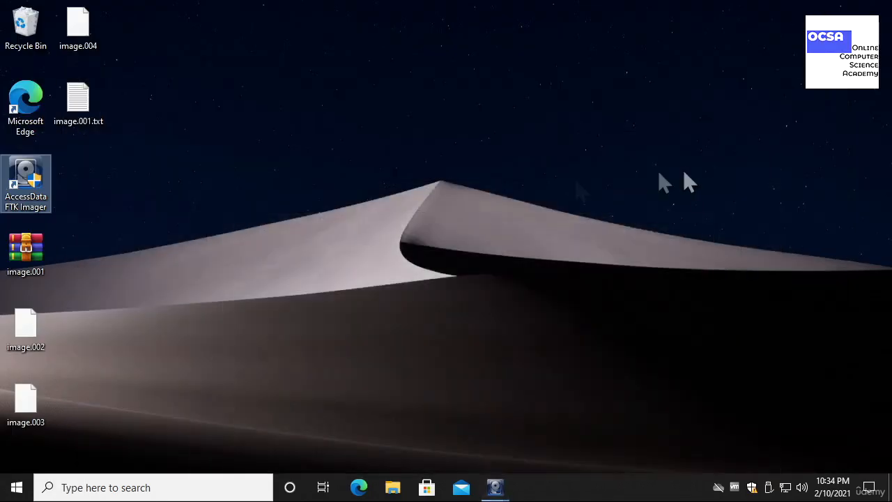
Move the image segments image.001 to image.004 and the image.001.txt report to the middle of the desktop.
left_click_drag(100, 413, 25, 325)
left_click_drag(29, 325, 301, 311)
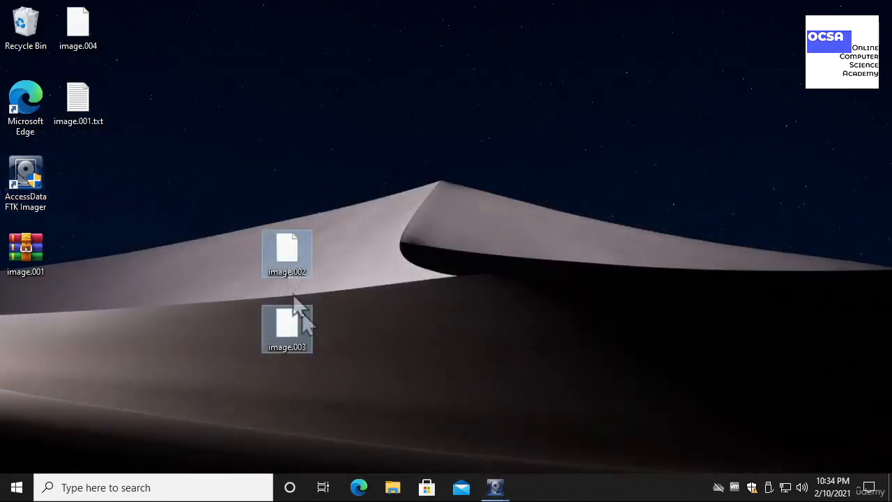
left_click_drag(85, 229, 65, 39)
left_click_drag(68, 32, 380, 259)
left_click_drag(33, 244, 237, 265)
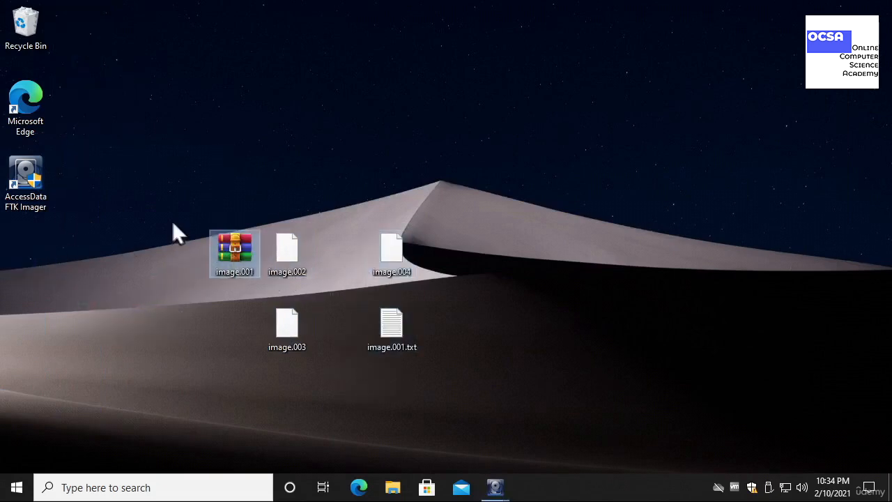
Select all five image files on the desktop, check their combined size in Properties, and close the dialog.
left_click_drag(172, 221, 418, 355)
right_click(365, 323)
left_click_drag(159, 200, 429, 385)
right_click(397, 329)
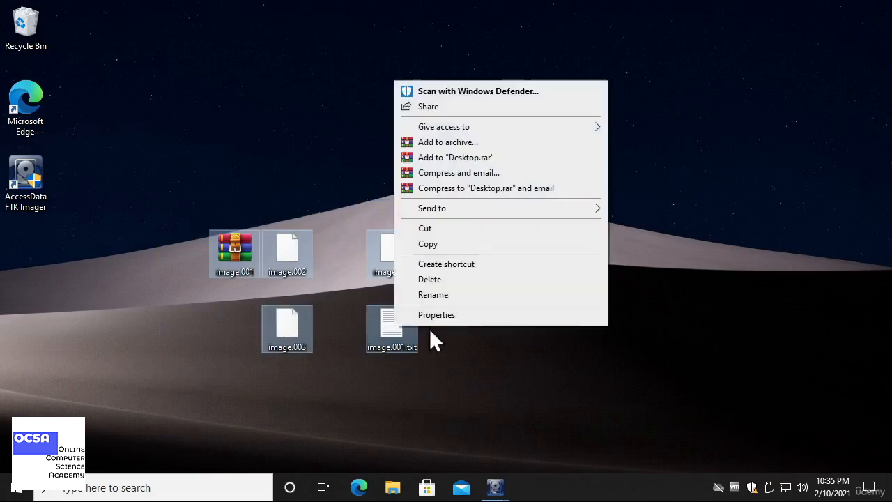
left_click(427, 315)
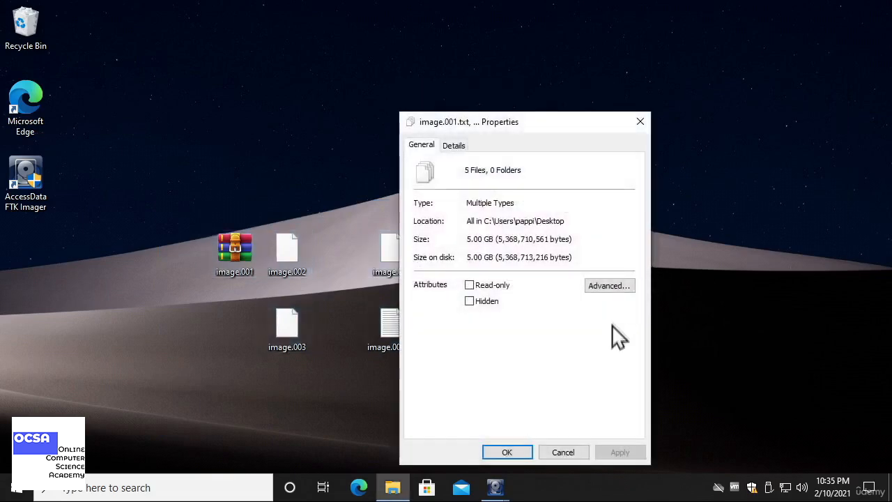
left_click_drag(497, 239, 464, 242)
left_click(510, 244)
left_click(472, 238)
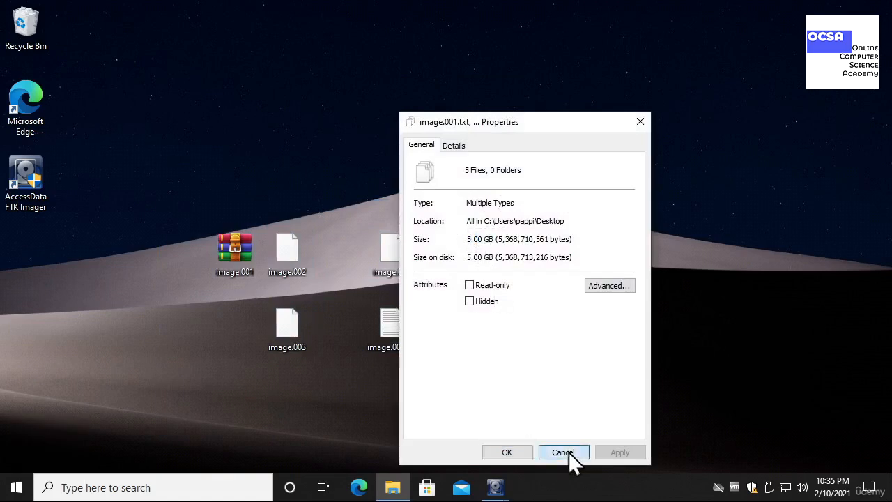
left_click(564, 452)
Open the image.001 segment in WinRAR to view its contents, and close the WinRAR windows.
double_click(220, 265)
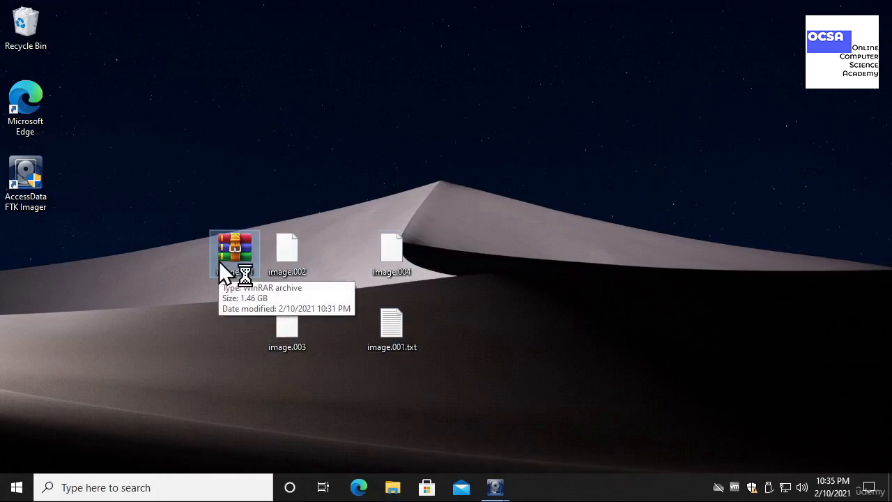
left_click(278, 249)
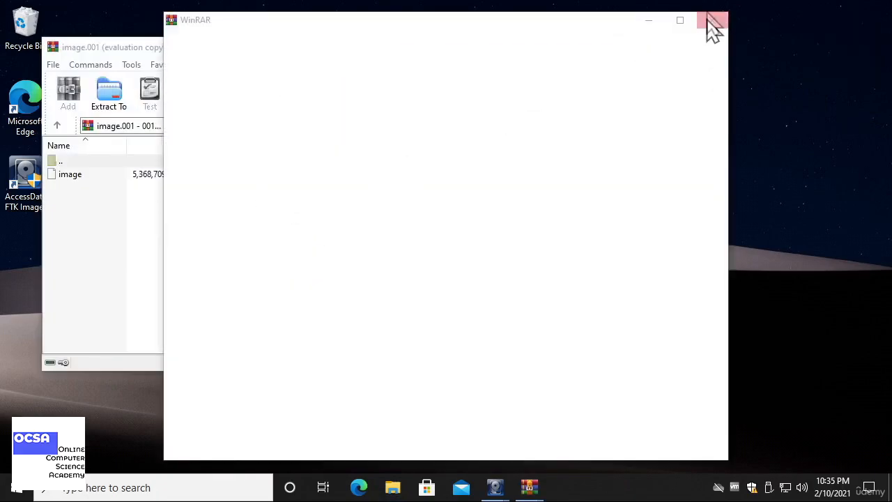
left_click(712, 21)
left_click(683, 46)
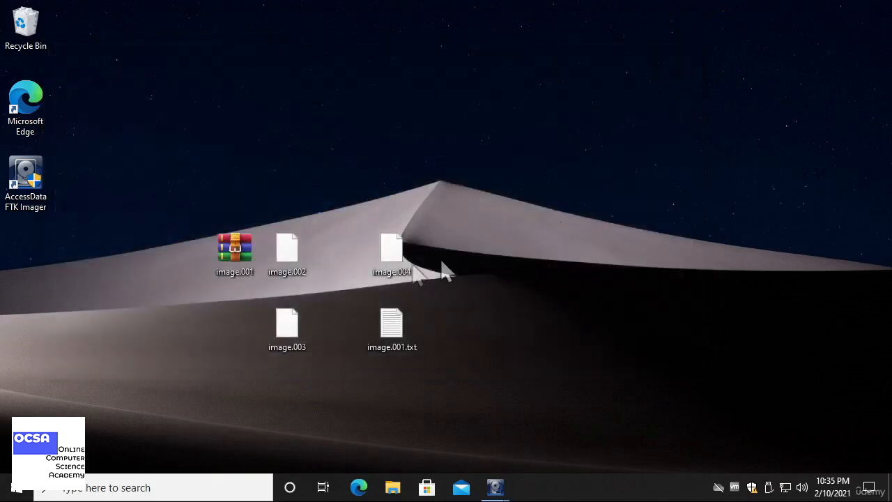
left_click(402, 261)
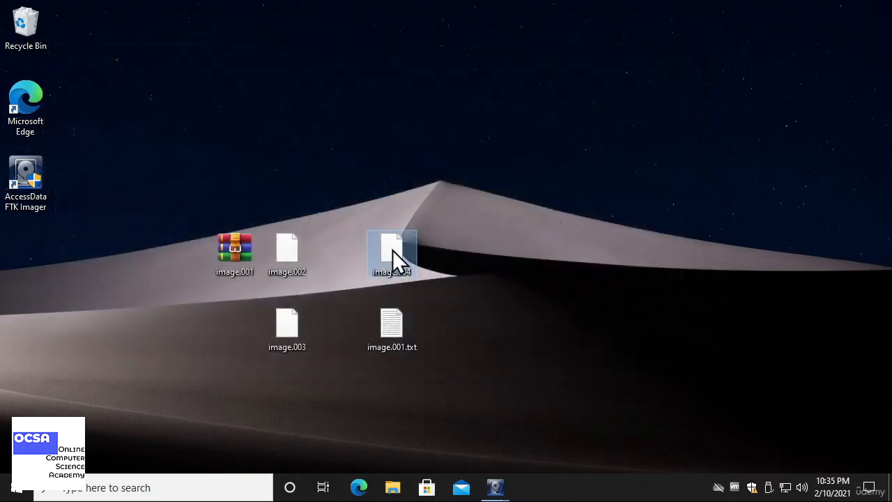
mouse_move(392, 249)
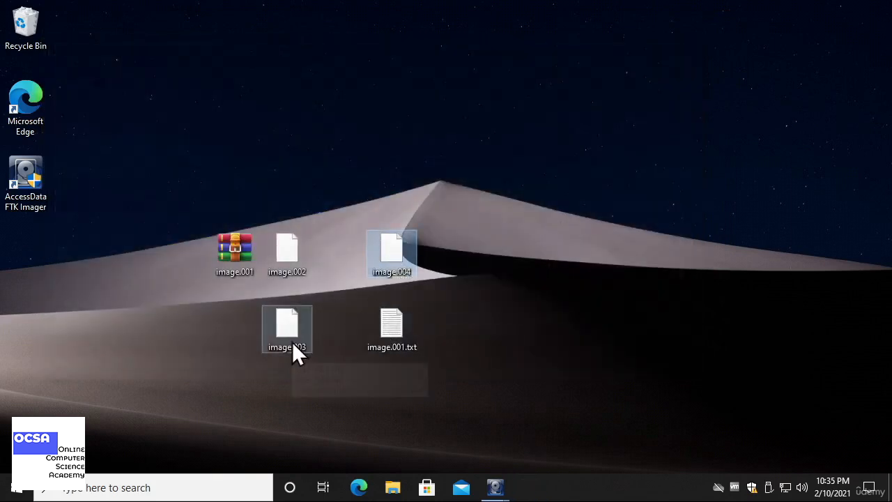